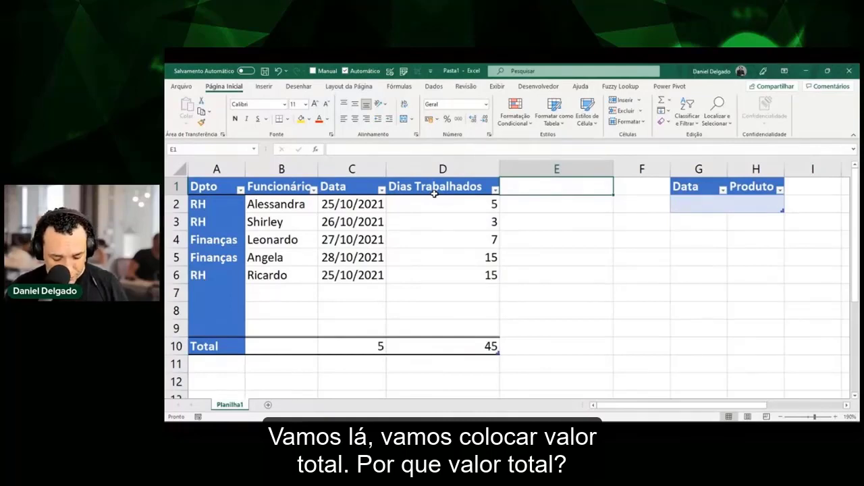
Add the 'Valor Total' header in E1 to extend the table, then start a formula in E2 with '='.
text(Valor)
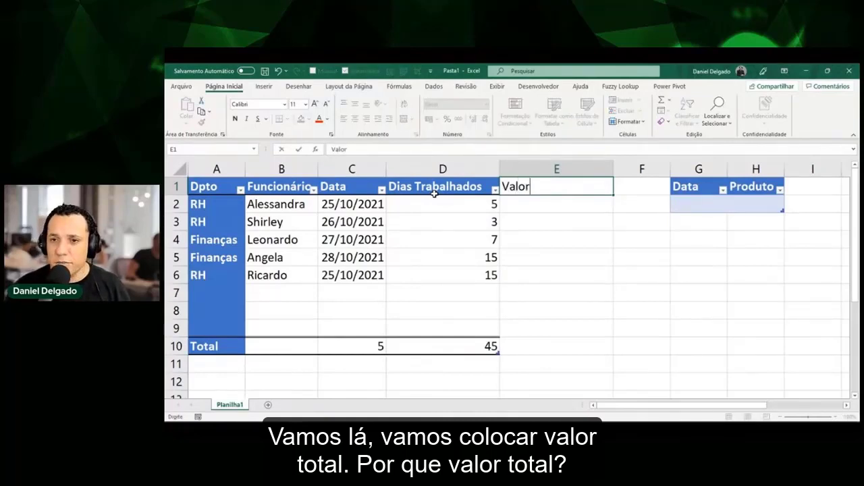
text( Total)
key(Return)
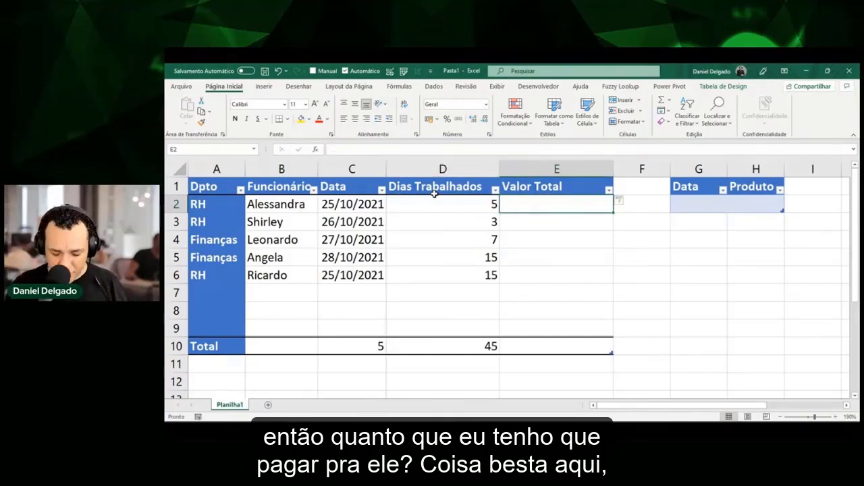
text(=)
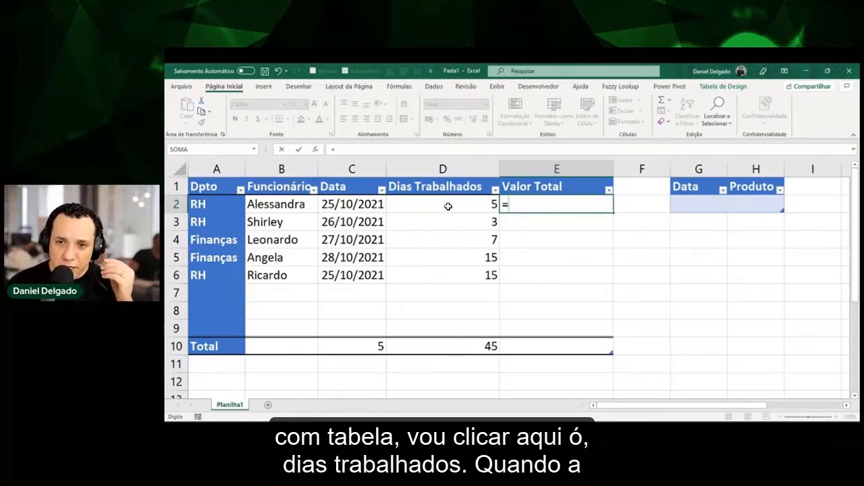
Reference D2 so E2 reads =[@[Dias Trabalhados]], pen-annotate the @ and row 2, then clear.
click(447, 206)
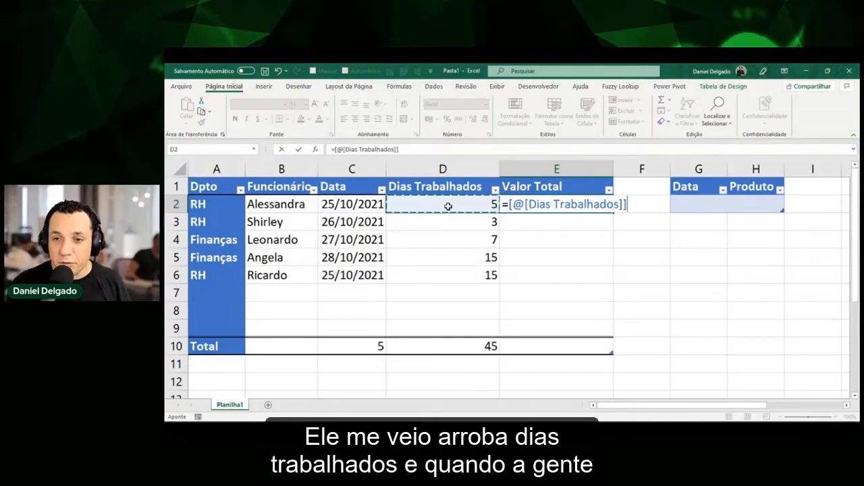
key(ctrl+alt+g)
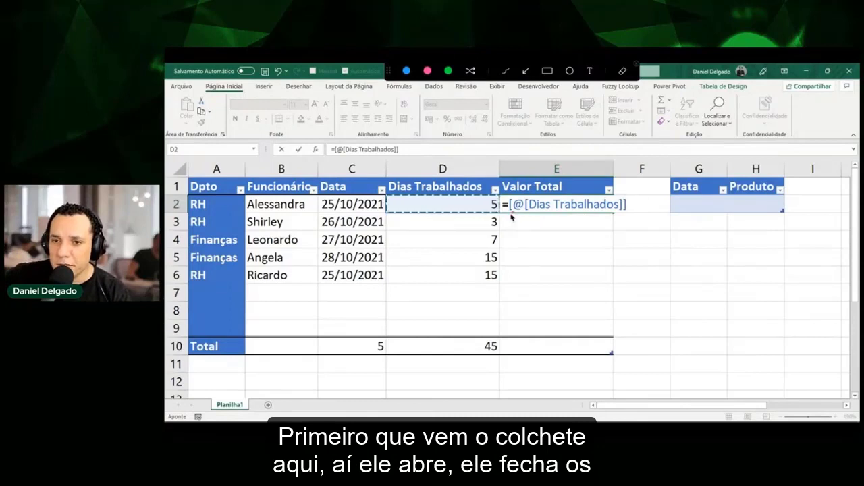
drag(510, 219, 513, 214)
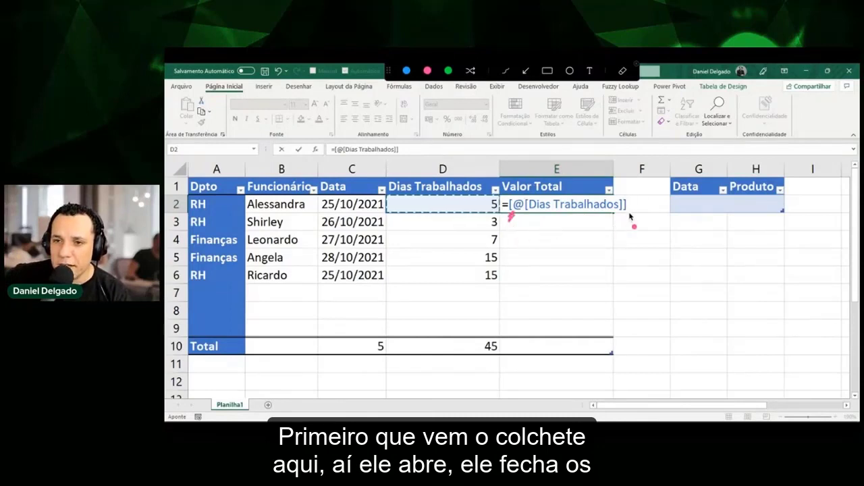
drag(625, 216, 629, 211)
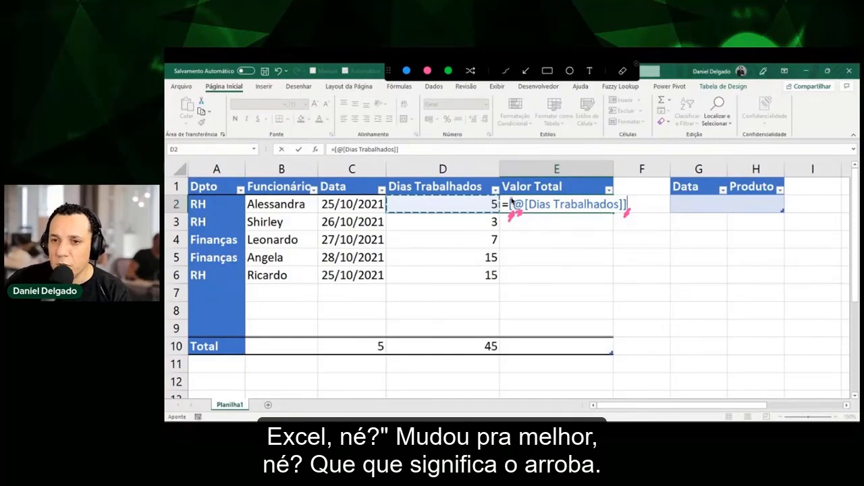
drag(512, 201, 523, 204)
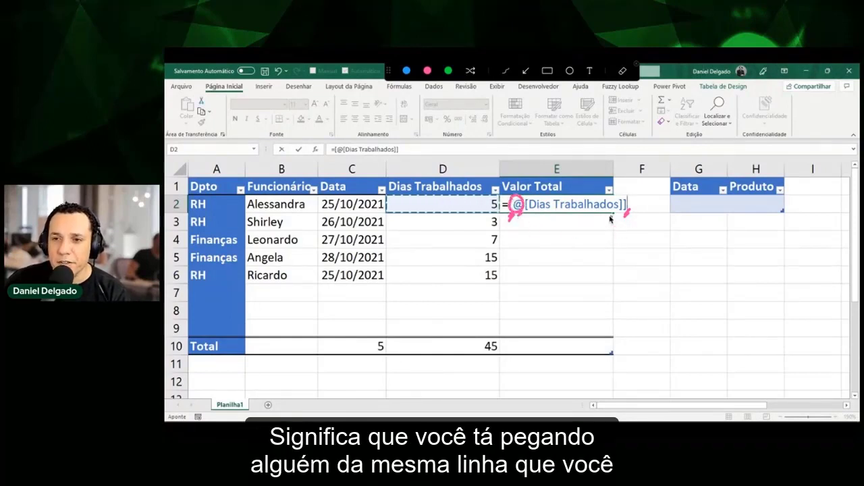
drag(616, 216, 262, 221)
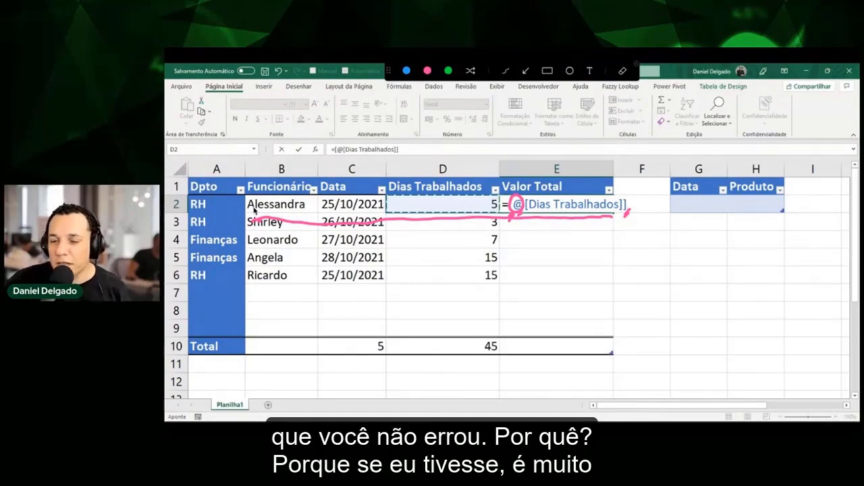
key(Escape)
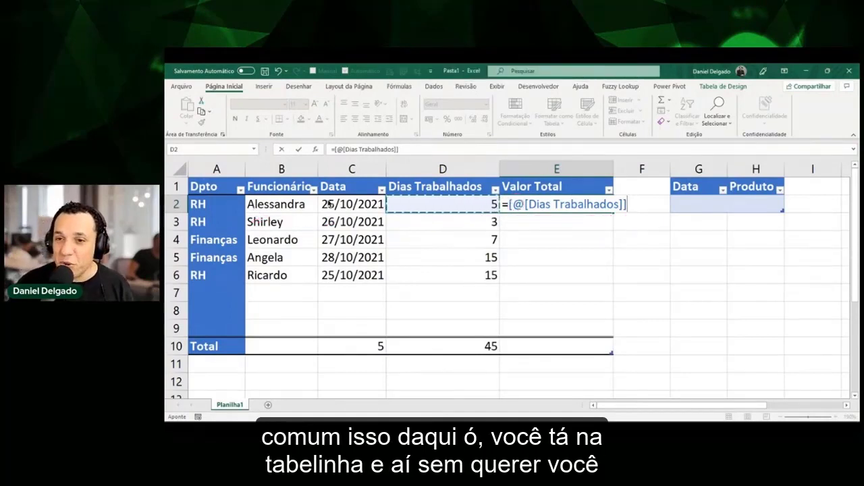
Restart the E2 formula so it points to D3, the wrong row, giving =D3.
click(534, 225)
key(Escape)
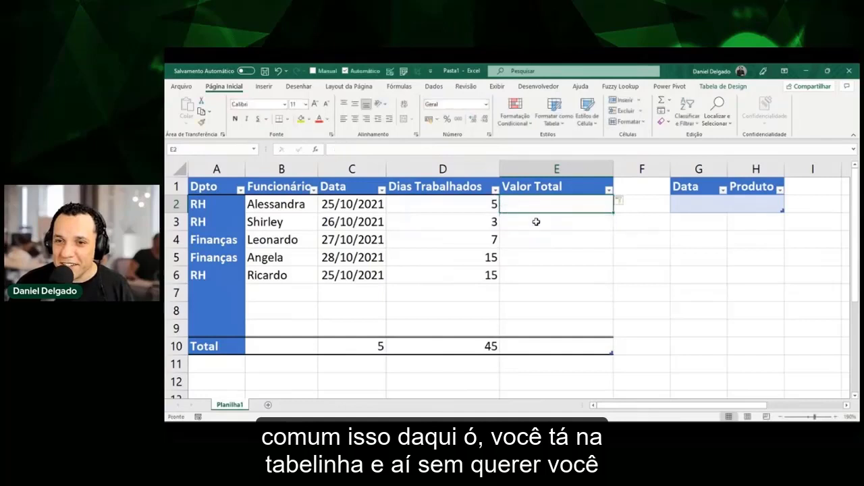
text(=)
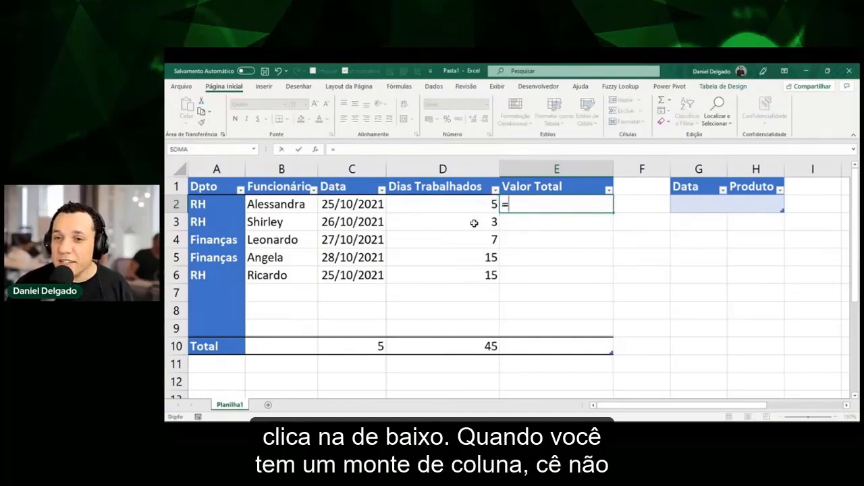
click(474, 225)
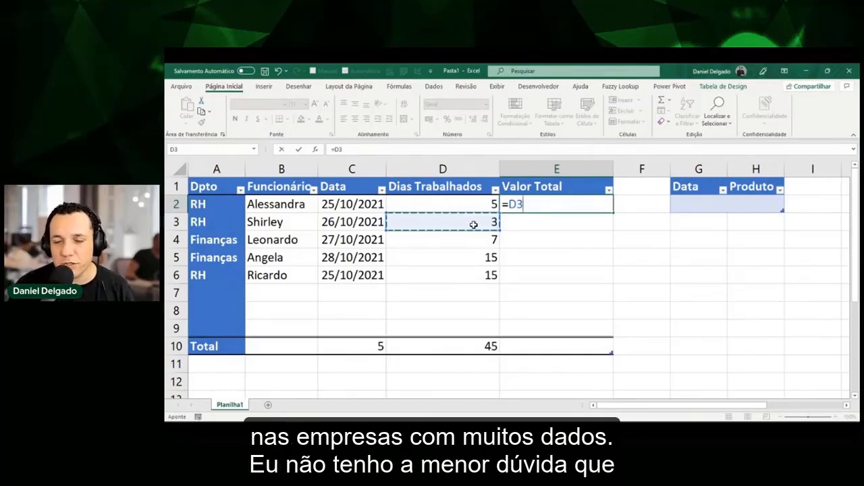
Pen-annotate the wrong-row D3 reference against row 2, then clear the drawings.
key(ctrl+alt+g)
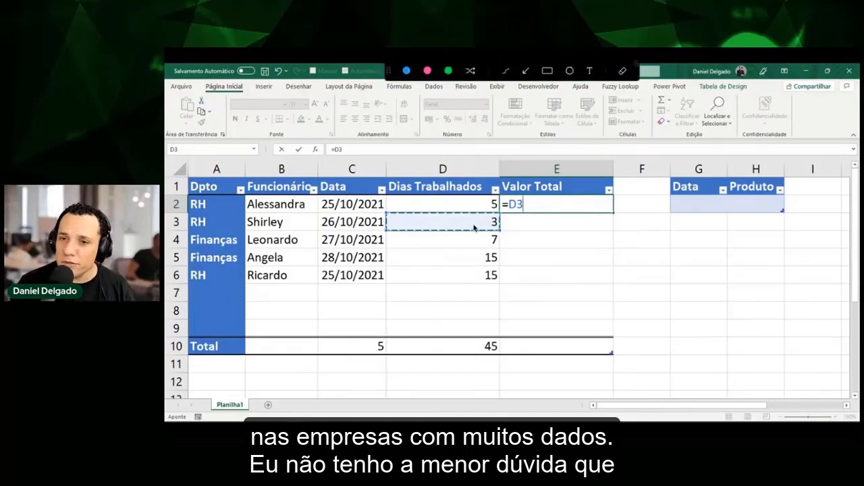
click(488, 214)
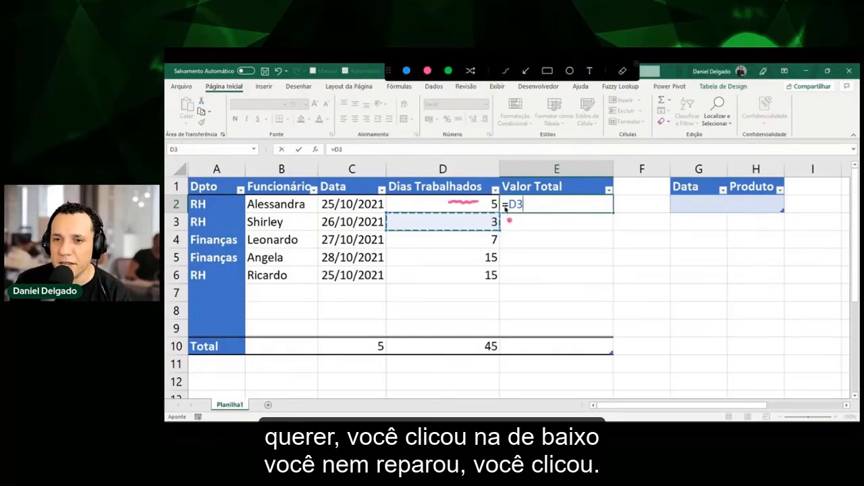
drag(503, 205, 500, 217)
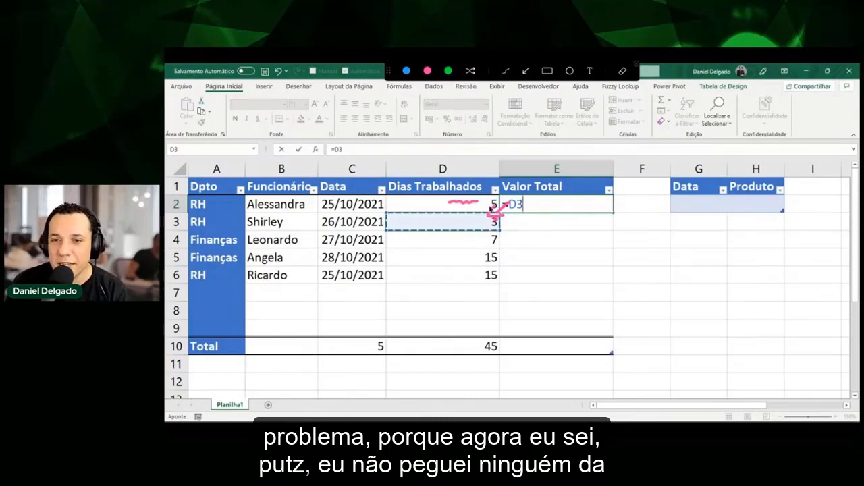
mouse_move(491, 208)
mouse_down()
mouse_move(462, 205)
mouse_move(521, 193)
mouse_move(537, 230)
mouse_up()
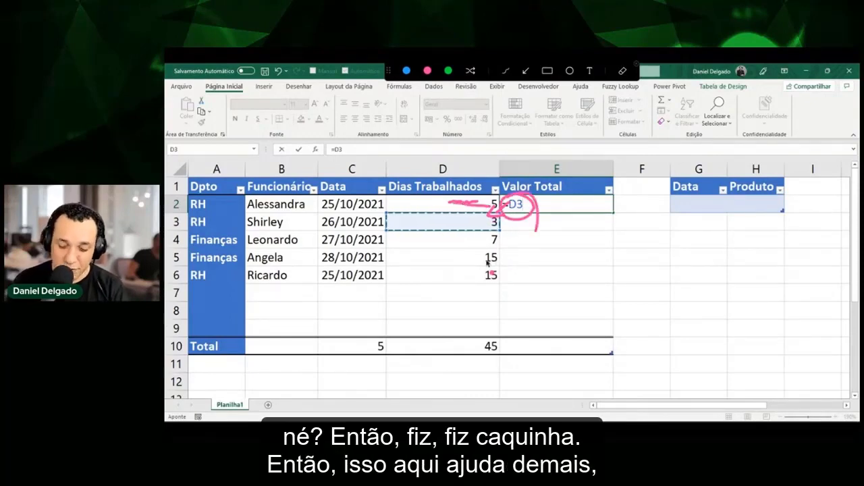
key(Escape)
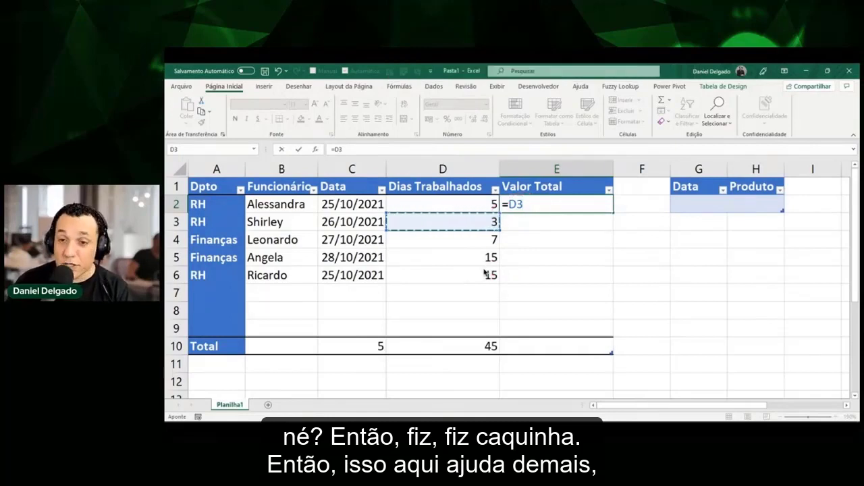
click(525, 204)
Replace D3 with the same-row reference =[@[Dias Trabalhados]] and mark the Dias Trabalhados header.
key(BackSpace)
key(BackSpace)
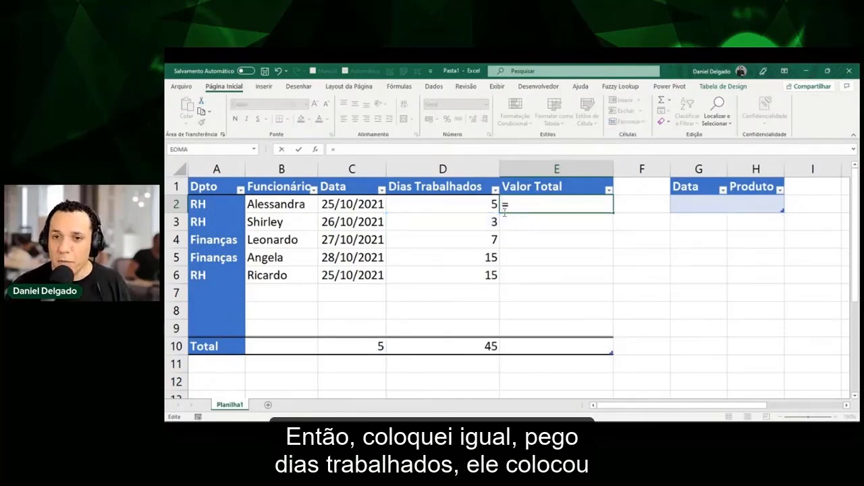
click(464, 204)
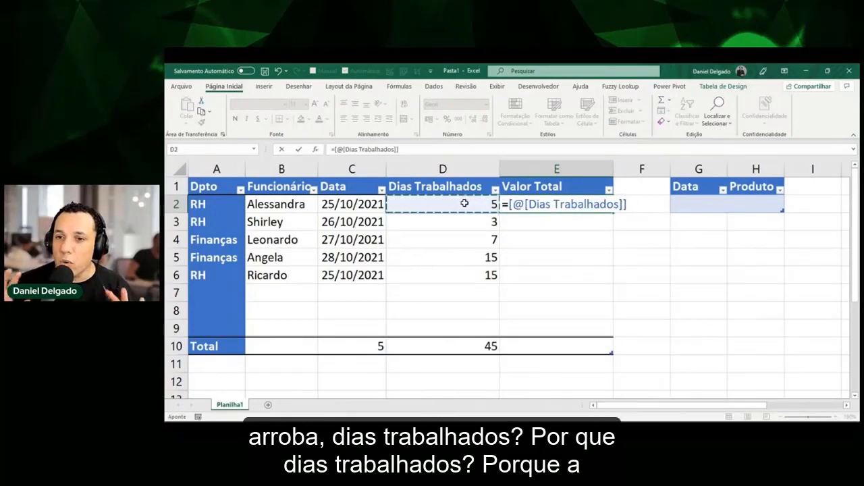
key(ctrl+alt+g)
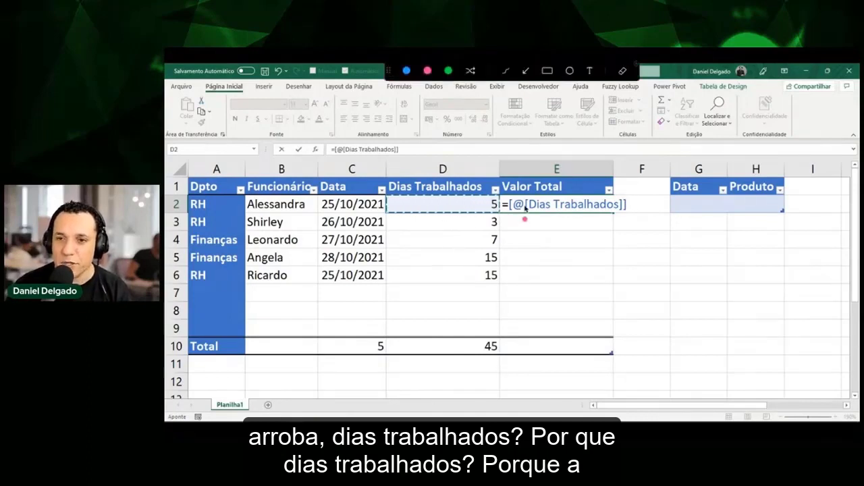
drag(394, 172, 396, 195)
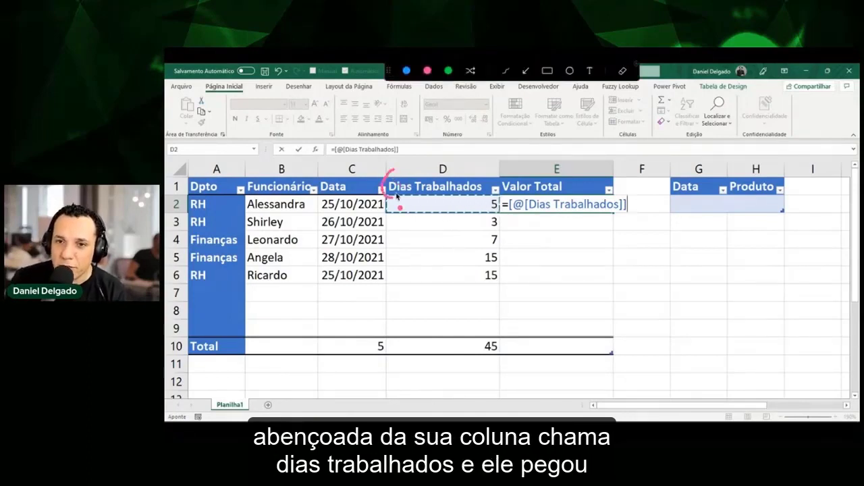
drag(476, 171, 482, 194)
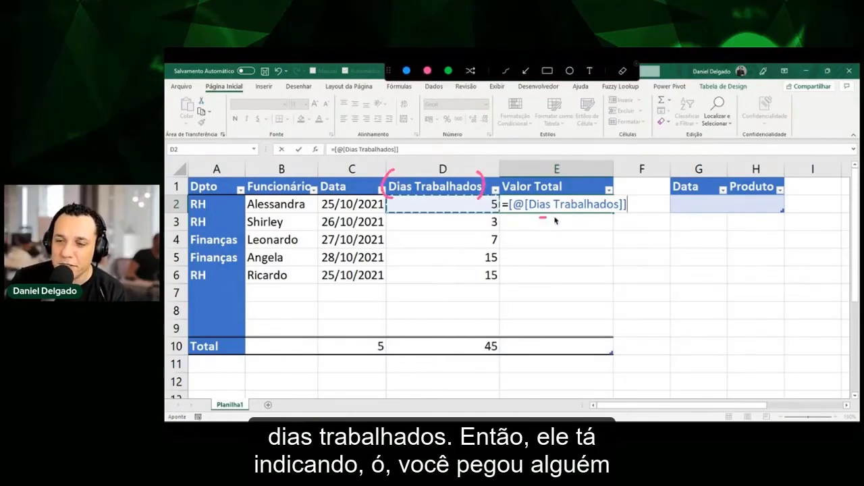
Underline and bracket the structured reference in the E2 formula, then clear the annotations.
drag(540, 218, 605, 219)
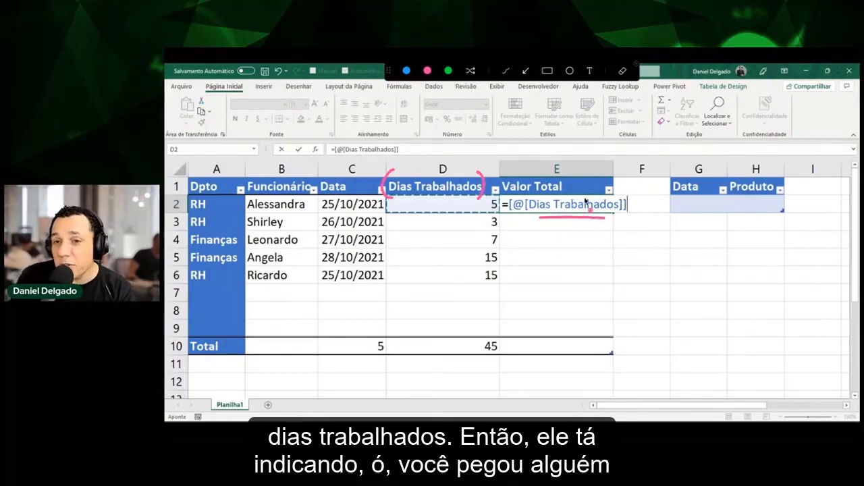
click(523, 222)
drag(520, 213, 513, 217)
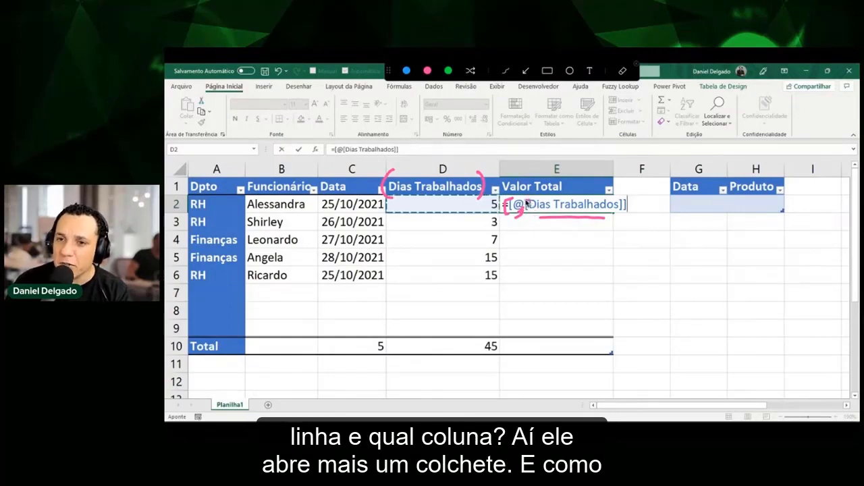
drag(525, 204, 530, 215)
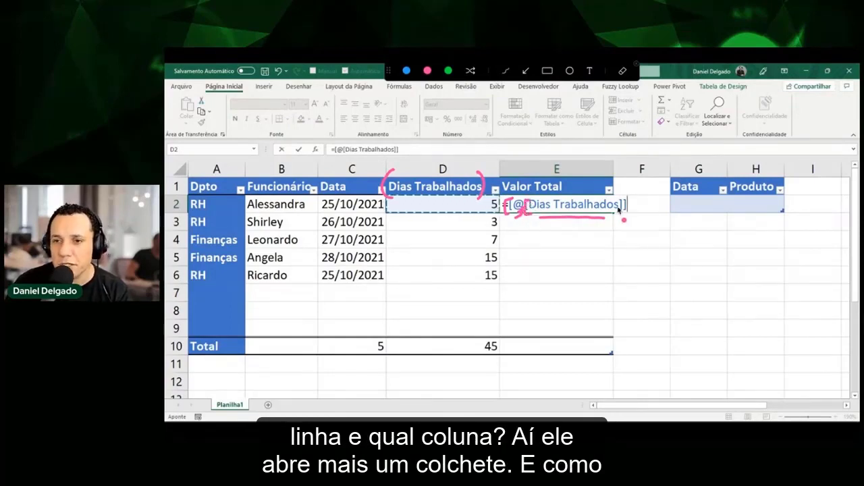
drag(616, 197, 617, 215)
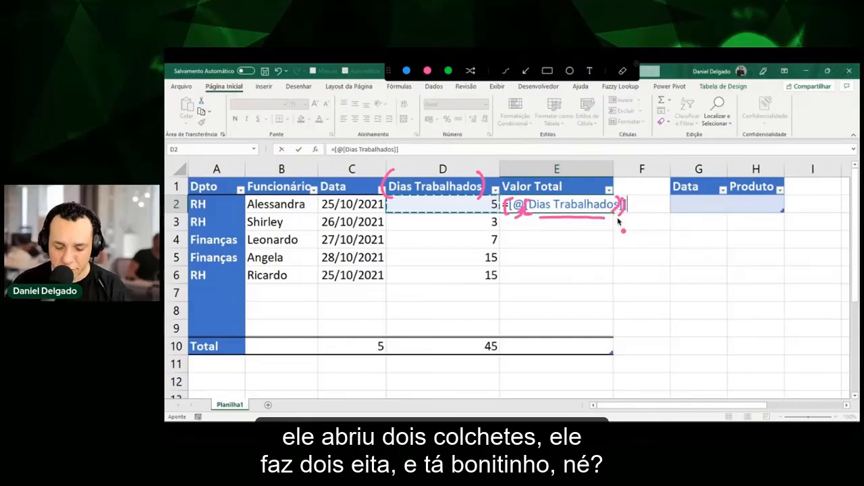
key(Escape)
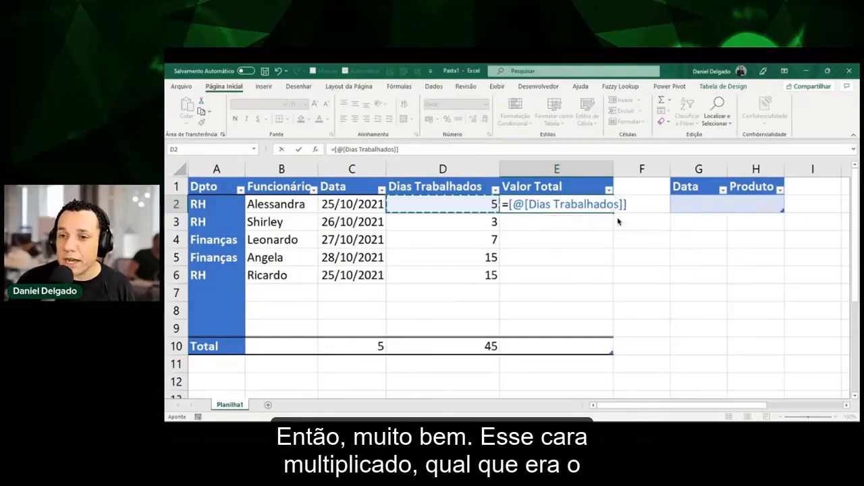
Append *100 so E2 becomes =[@[Dias Trabalhados]]*100, auto-filling 500, 300, 700, 1500, 1500.
key(F2)
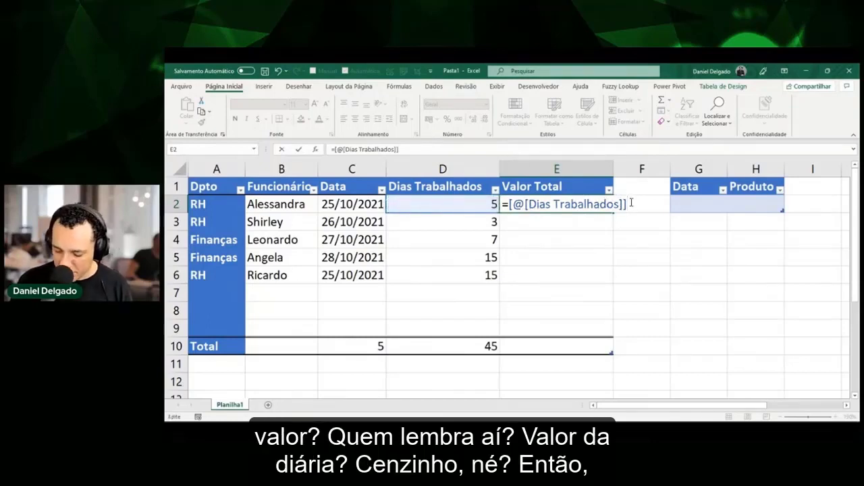
text(*)
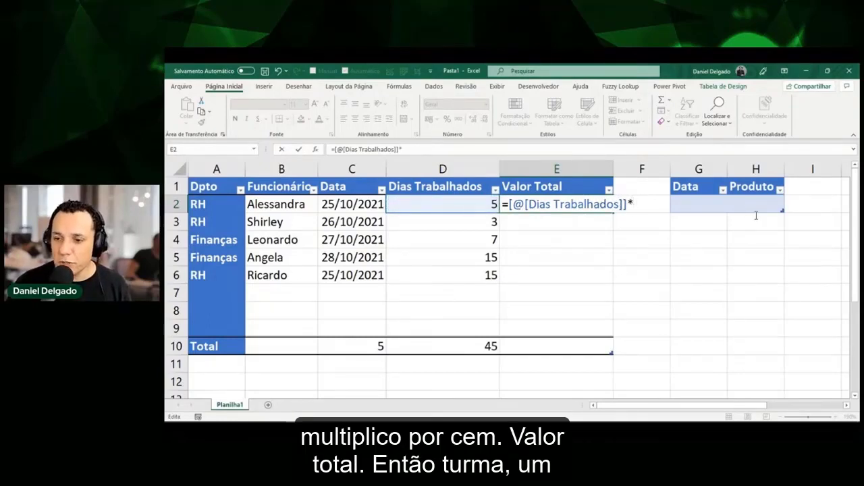
text(10)
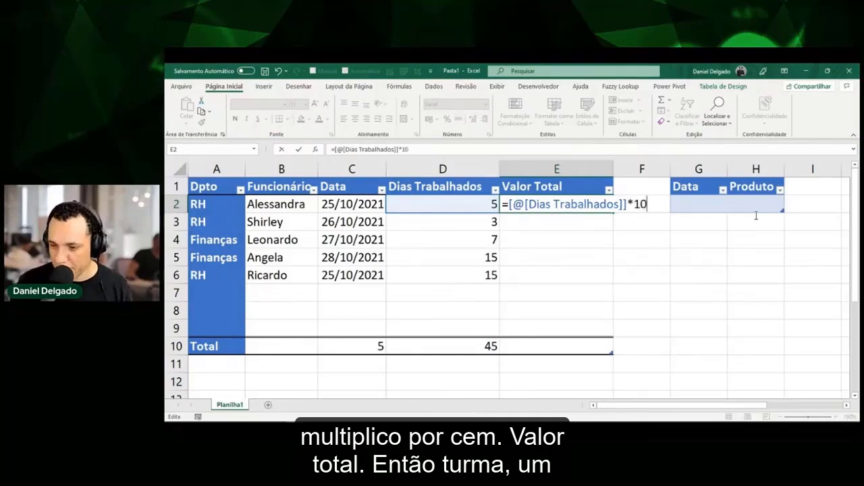
text(0)
click(723, 88)
key(F2)
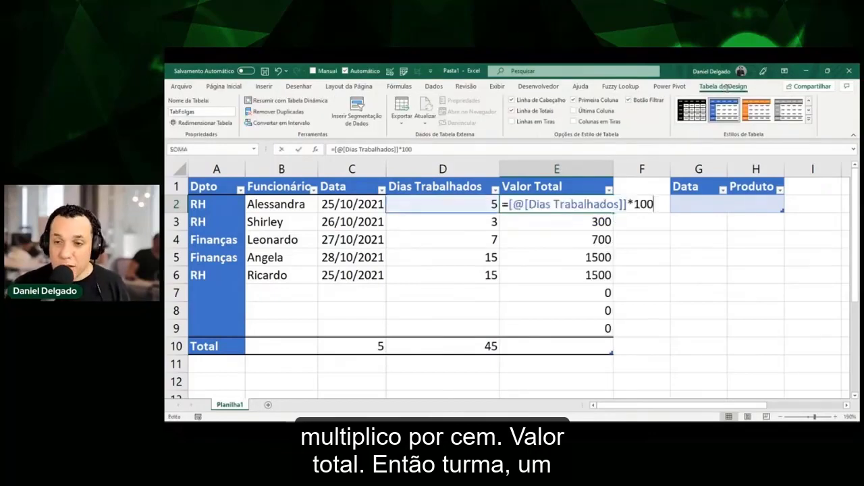
key(Escape)
key(F2)
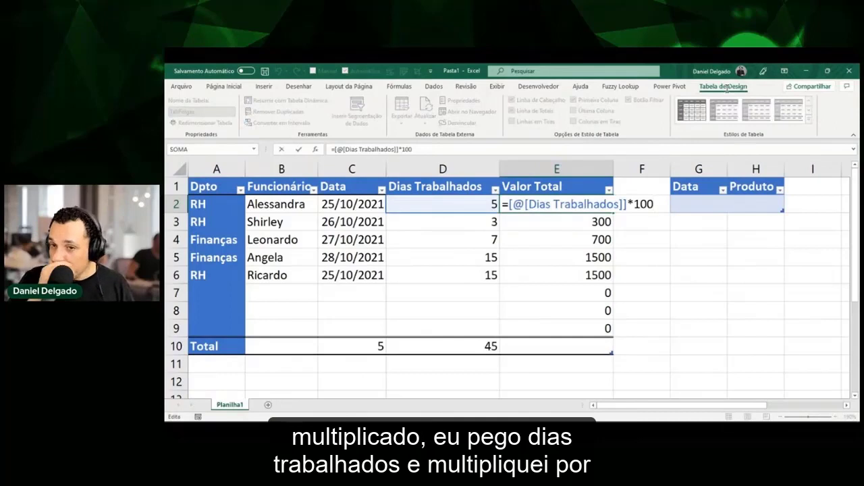
key(Escape)
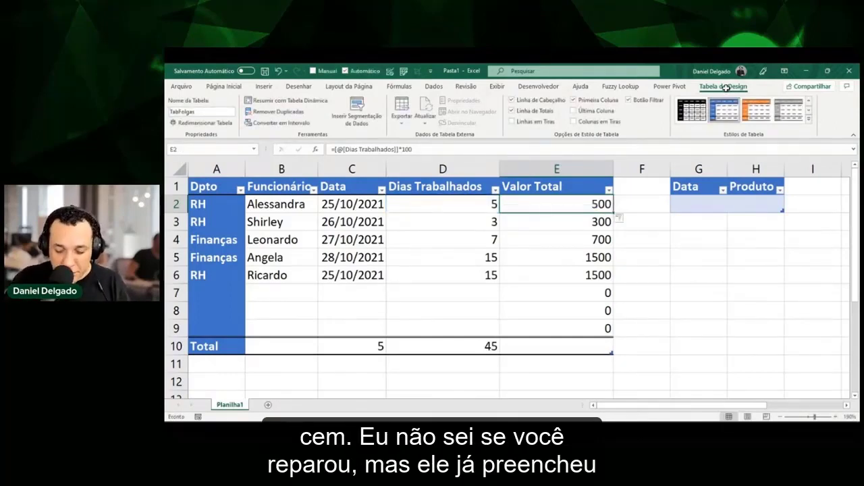
key(ctrl+alt+g)
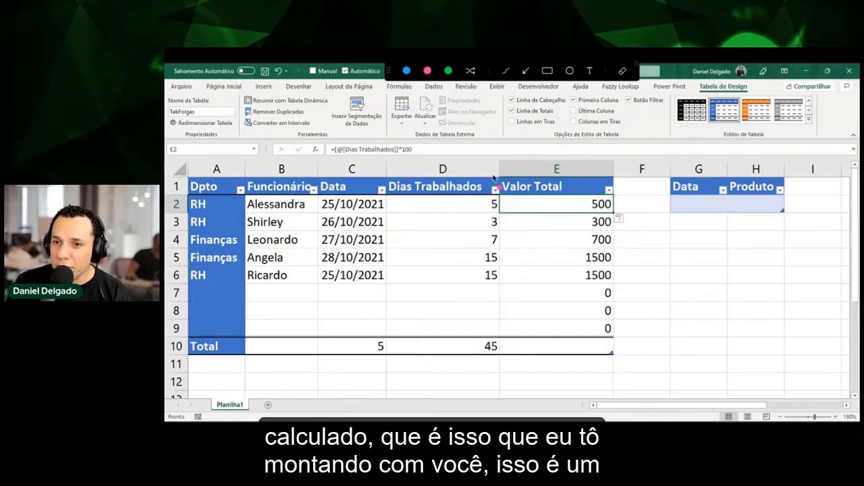
drag(496, 178, 494, 193)
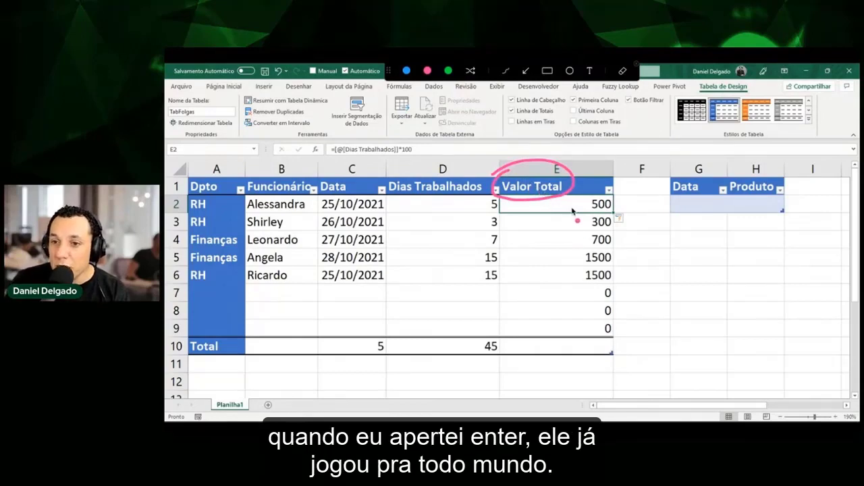
mouse_move(572, 209)
mouse_down()
mouse_move(567, 321)
mouse_move(557, 301)
mouse_move(579, 306)
mouse_up()
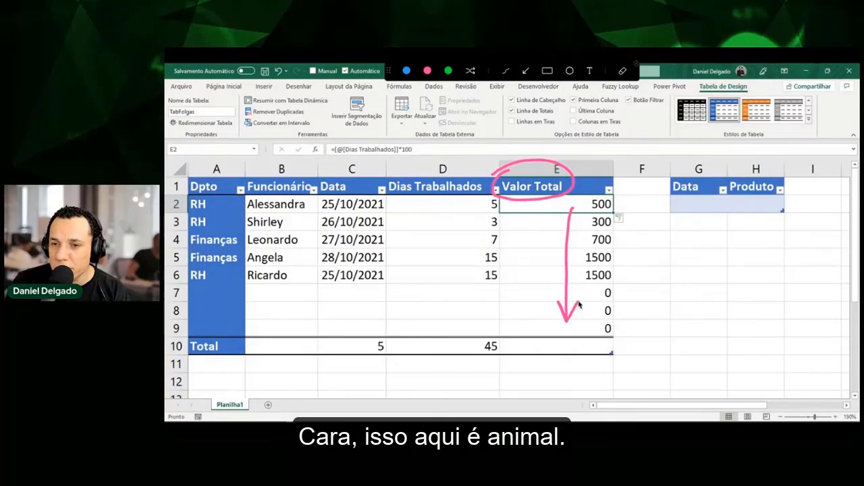
click(582, 309)
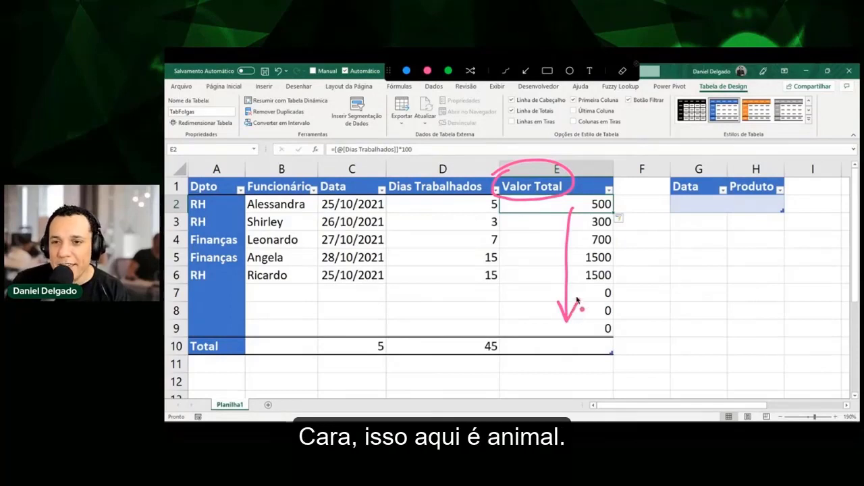